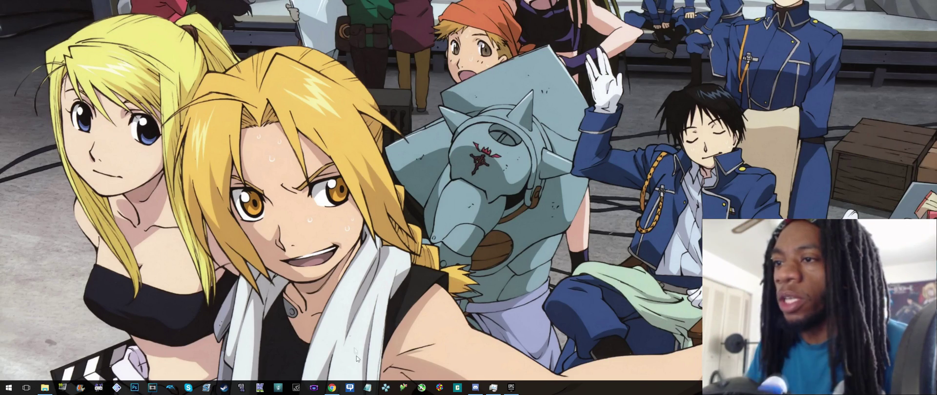
Bring the Dolphin wiki page on the GameCube Controller Adapter for Wii U to the front in Chrome
click(332, 388)
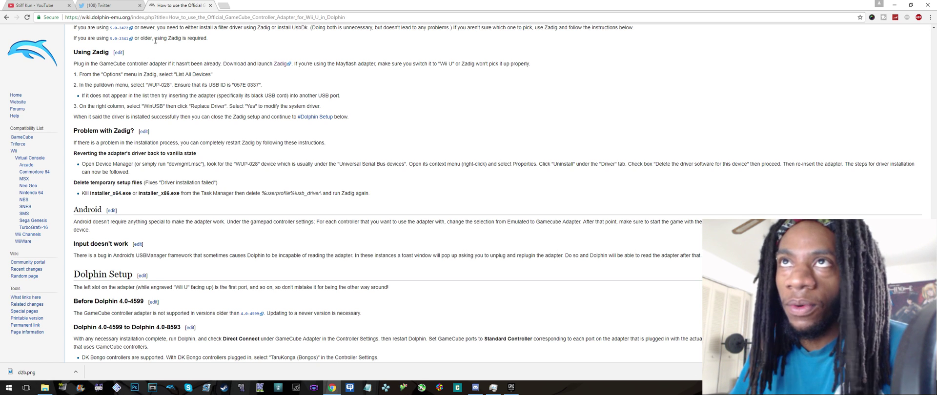
Get Zadig 2.3 (4.9 MB) from the Zadig site and reveal zadig-2.3 (1) in Downloads
click(280, 66)
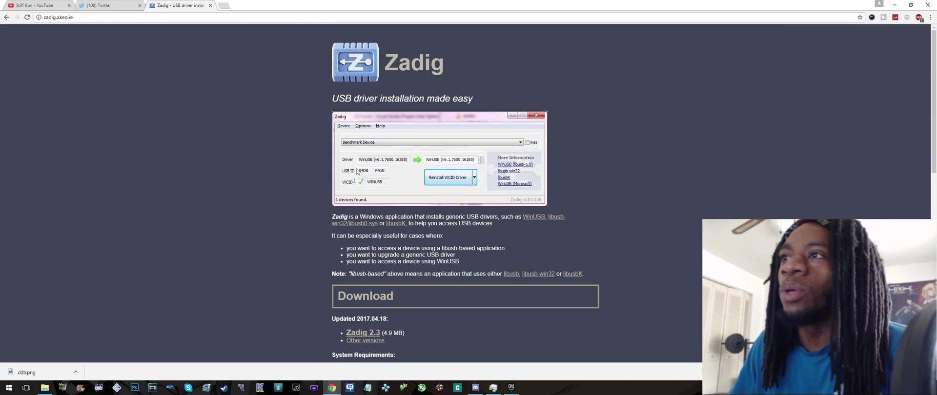
scroll(382, 300, down, 2)
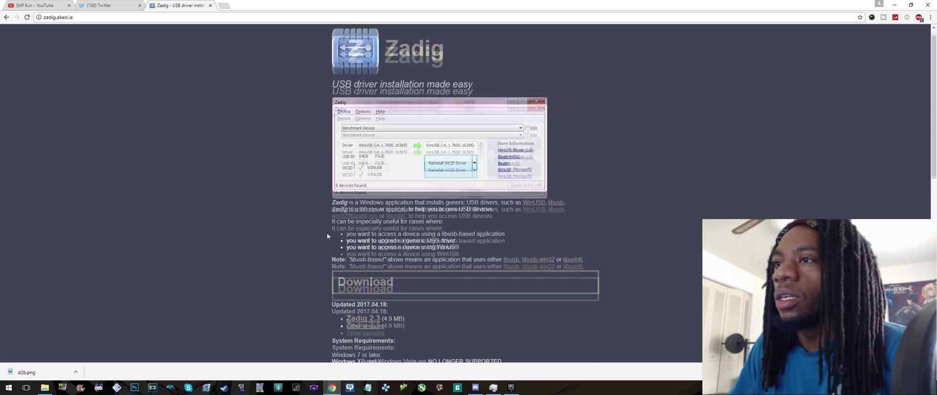
scroll(386, 312, up, 1)
scroll(386, 312, down, 2)
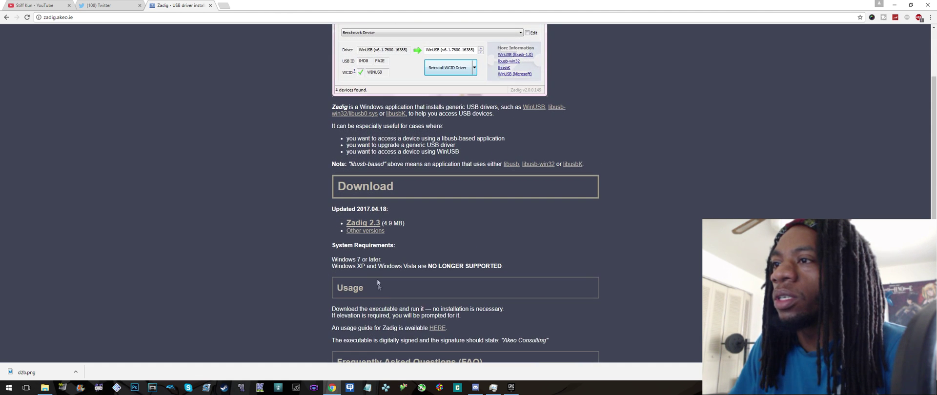
click(365, 225)
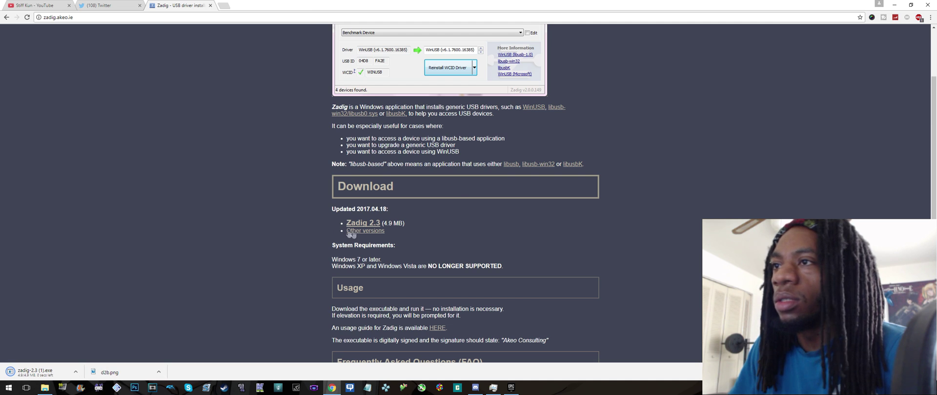
click(80, 373)
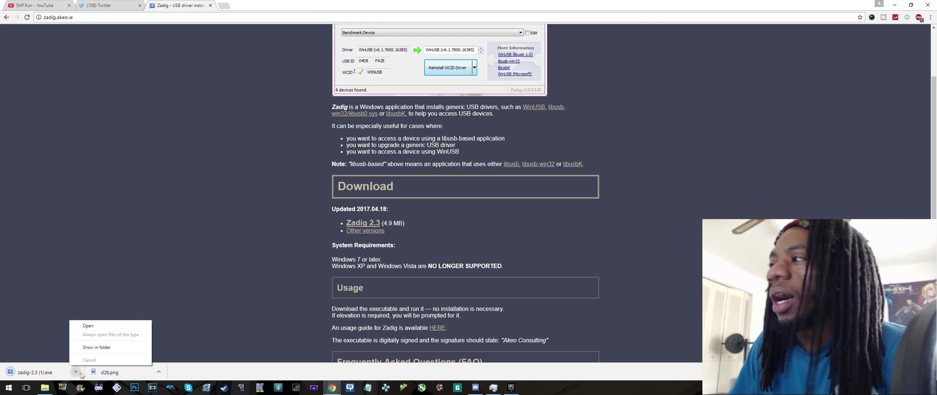
click(97, 347)
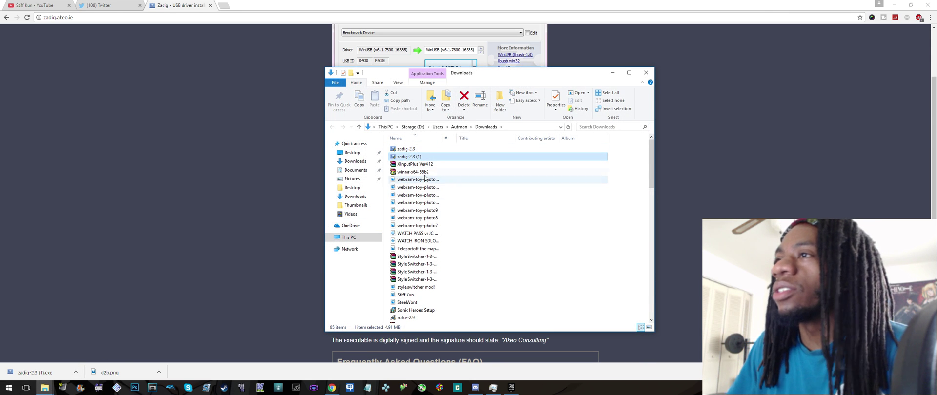
Run zadig-2.3 (1) from the Downloads folder
double_click(412, 157)
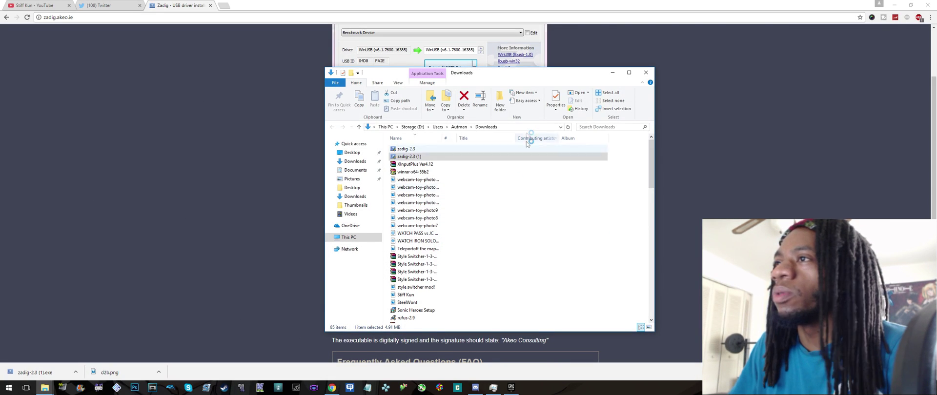
Minimize Downloads, move the Zadig window right, and return Chrome to the Dolphin wiki instructions
click(613, 72)
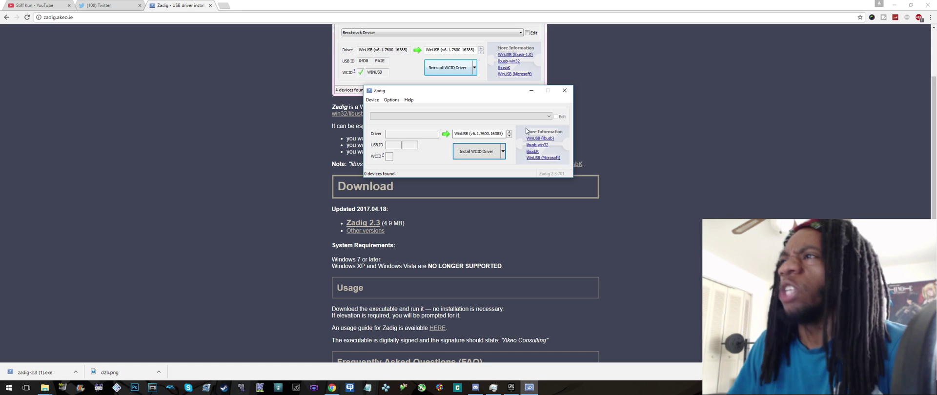
mouse_move(509, 90)
mouse_down()
mouse_move(568, 103)
mouse_move(585, 121)
mouse_up()
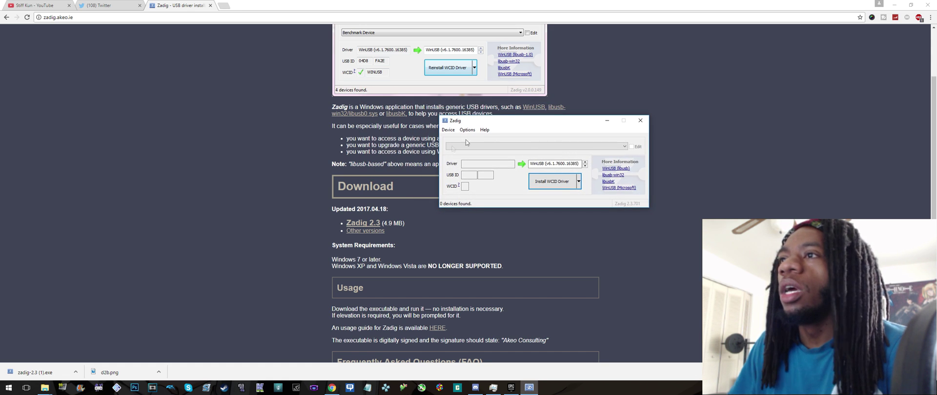
scroll(289, 160, up, 2)
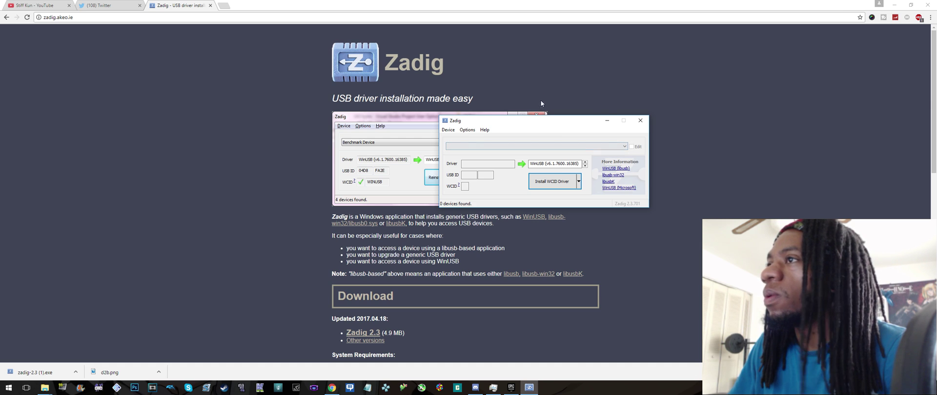
mouse_move(572, 119)
mouse_down()
mouse_move(649, 123)
mouse_move(593, 110)
mouse_up()
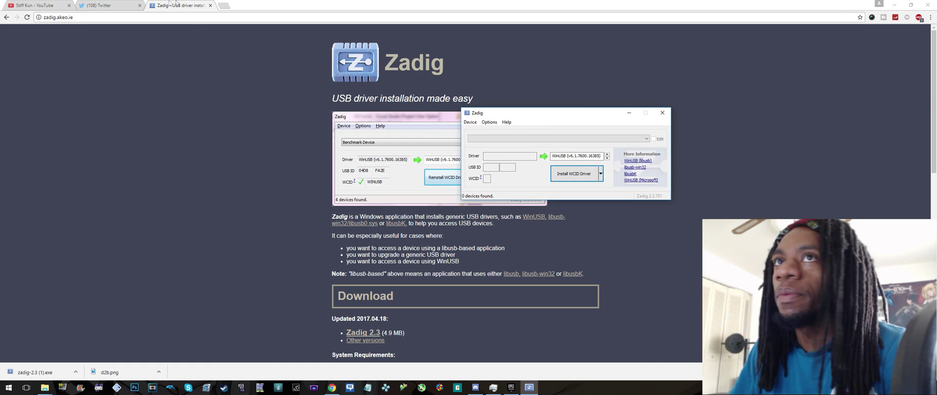
click(7, 17)
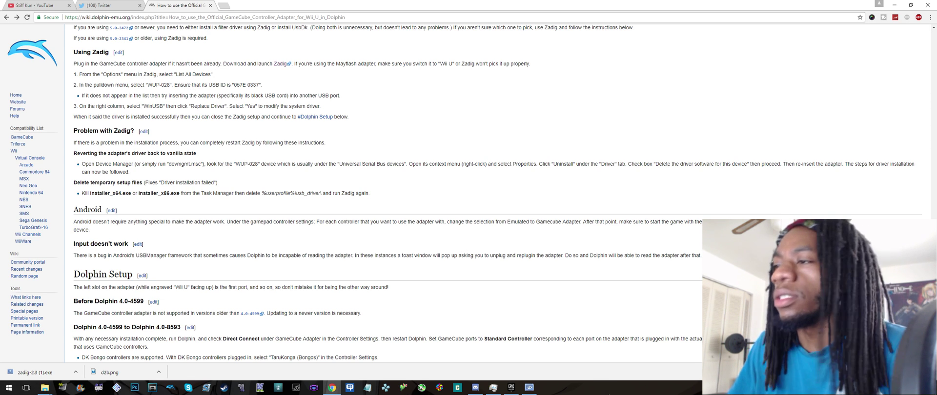
Bring Zadig back to the front and check its detected device list
click(530, 388)
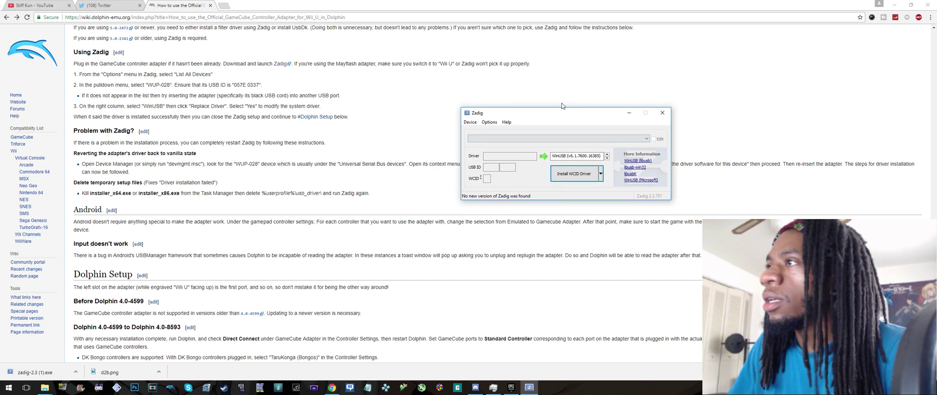
click(646, 140)
click(647, 141)
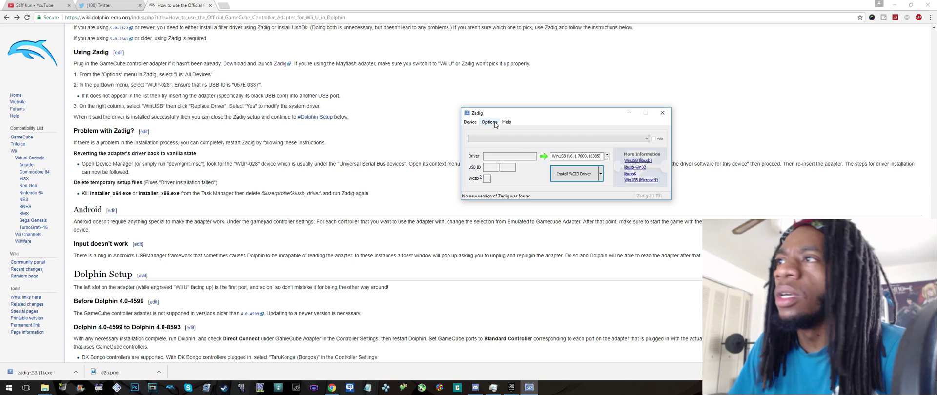
Enable Options > List All Devices and open the device dropdown showing all 8 devices
click(489, 122)
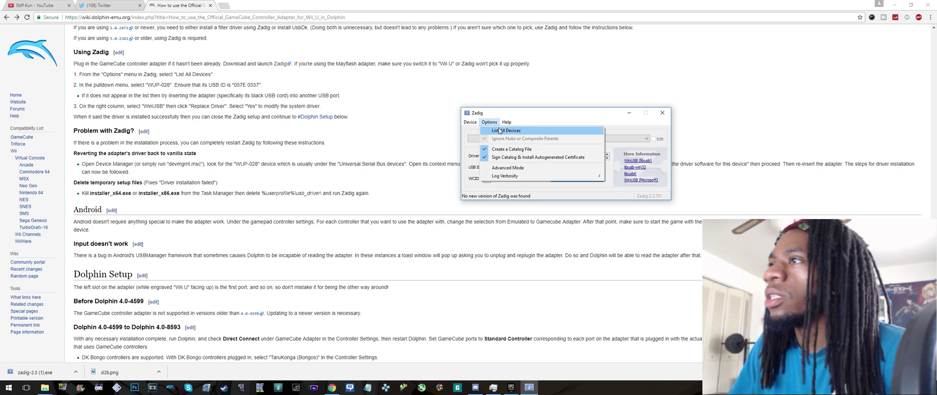
click(499, 131)
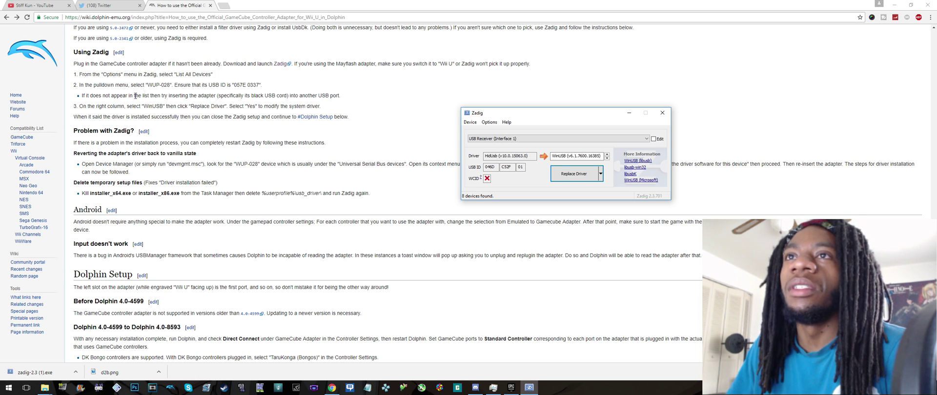
click(645, 139)
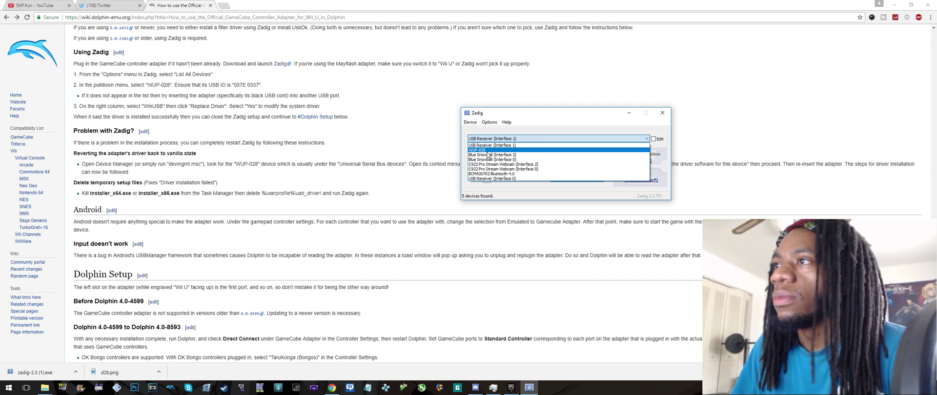
click(487, 150)
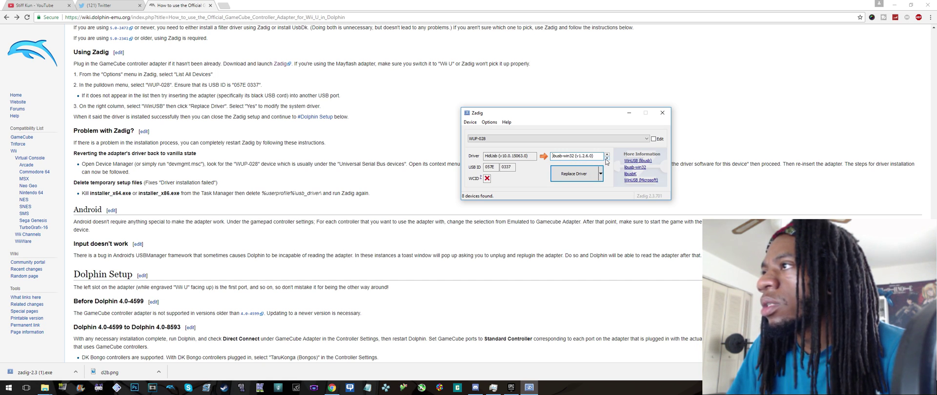
Replace the WUP-028 driver with WinUSB (v6.1.7600.16385), confirm, and dismiss the success message
click(607, 157)
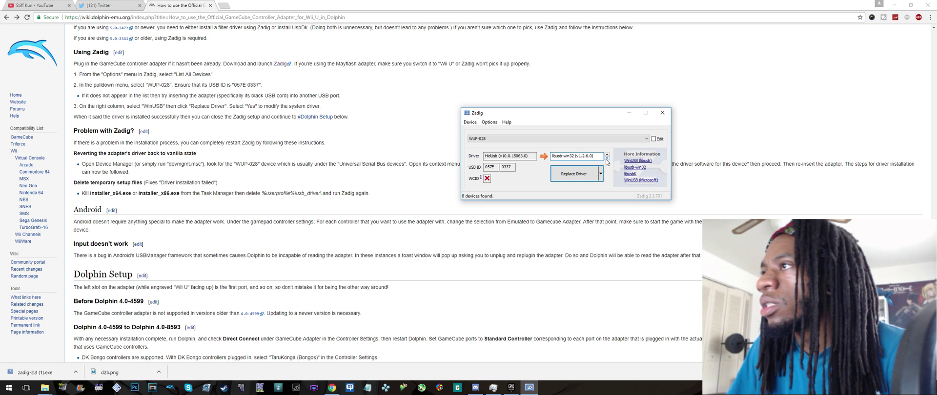
click(606, 159)
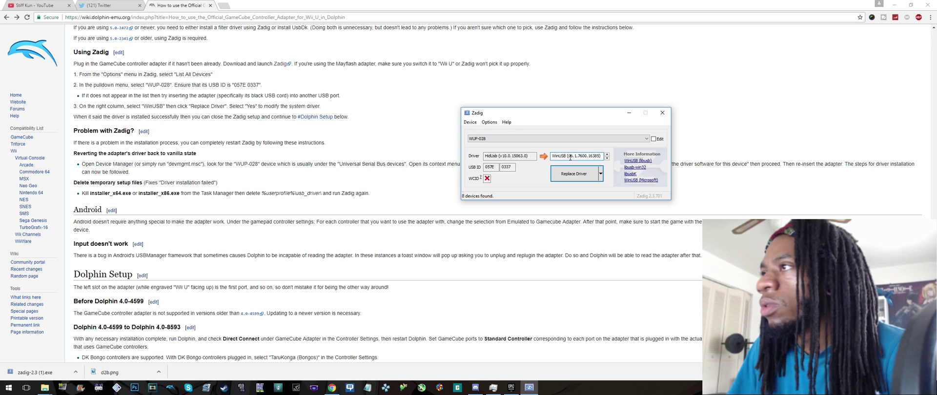
click(584, 180)
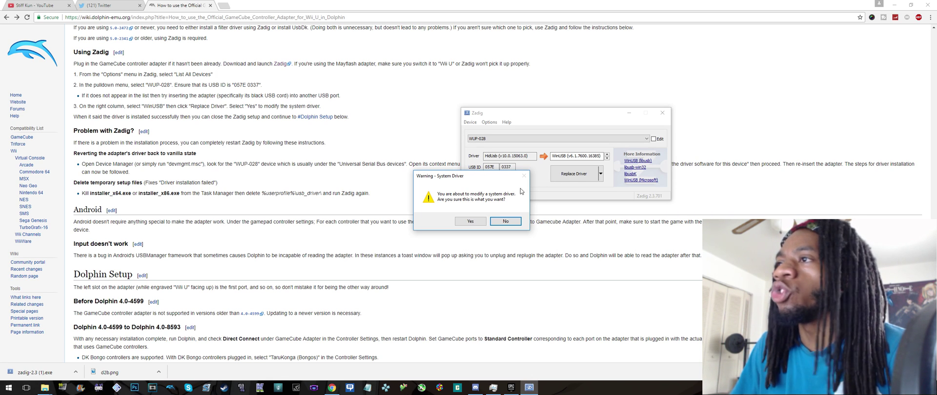
click(470, 221)
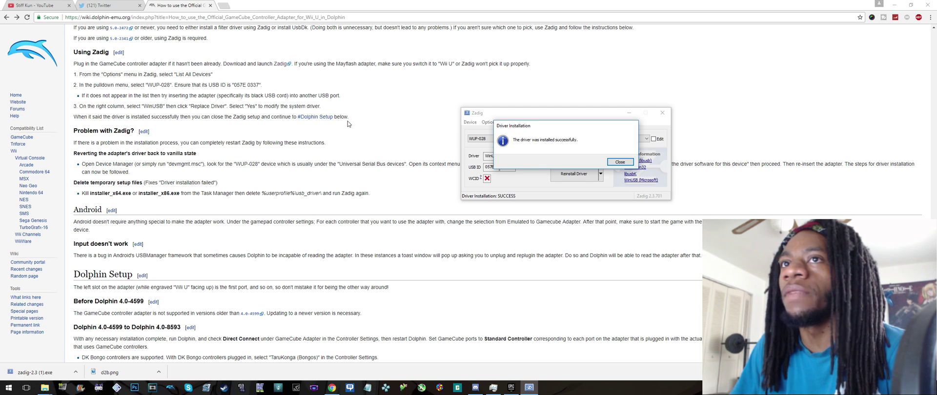
click(628, 165)
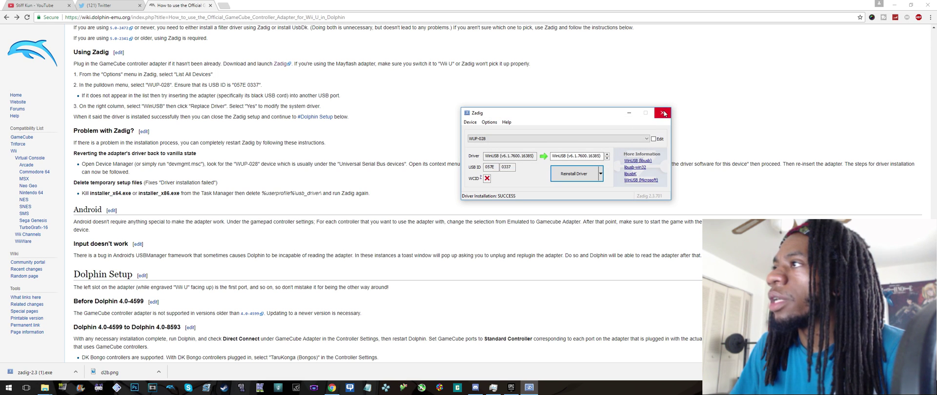
Close Zadig, launch Dolphin, and set Port 1 to GameCube Adapter for Wii U in Controllers
click(663, 114)
click(170, 388)
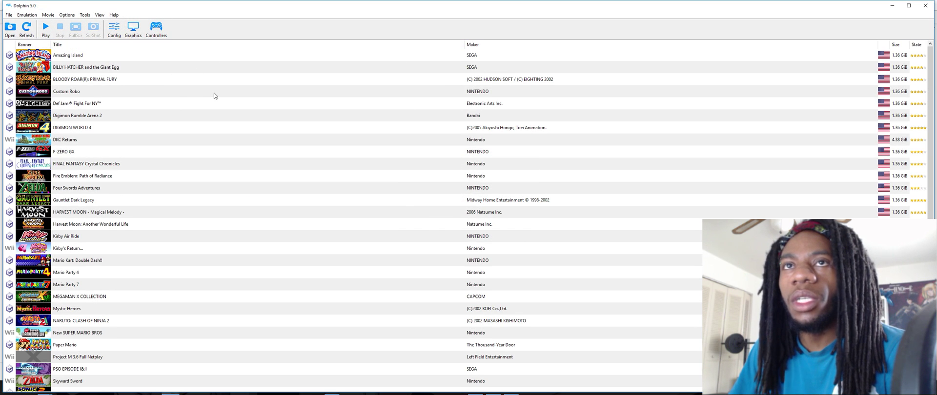
click(155, 29)
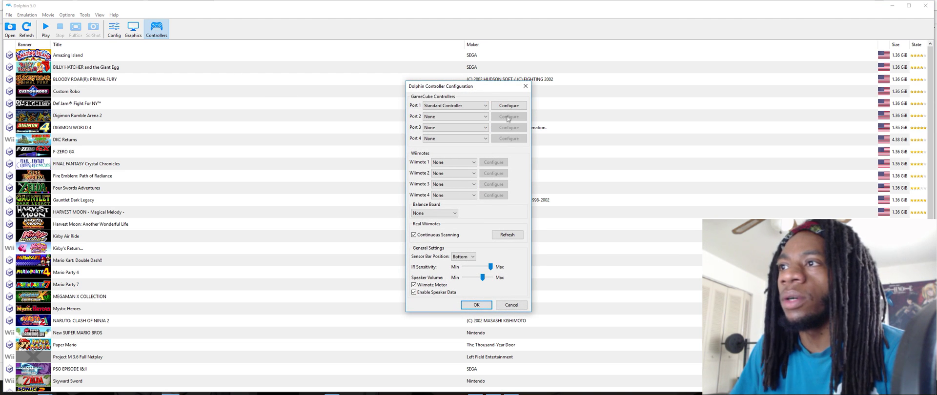
click(465, 106)
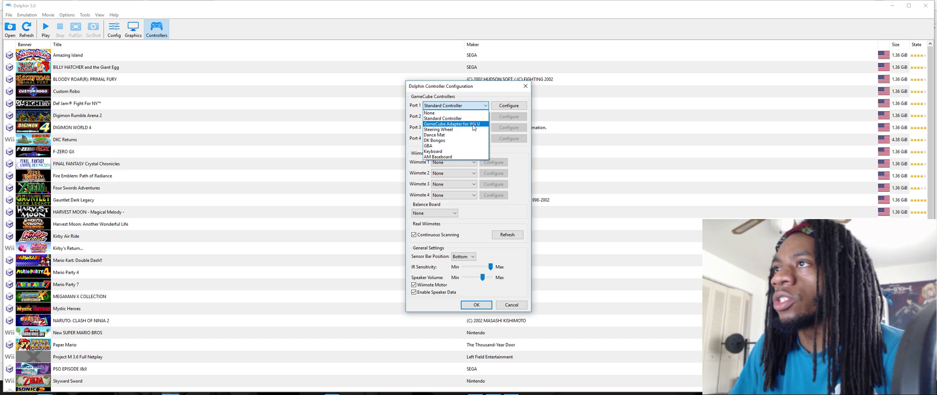
click(479, 108)
click(479, 106)
click(473, 106)
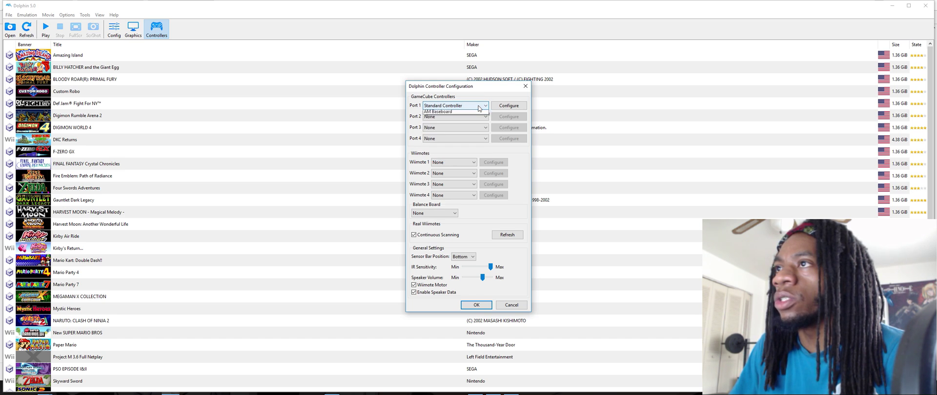
click(466, 105)
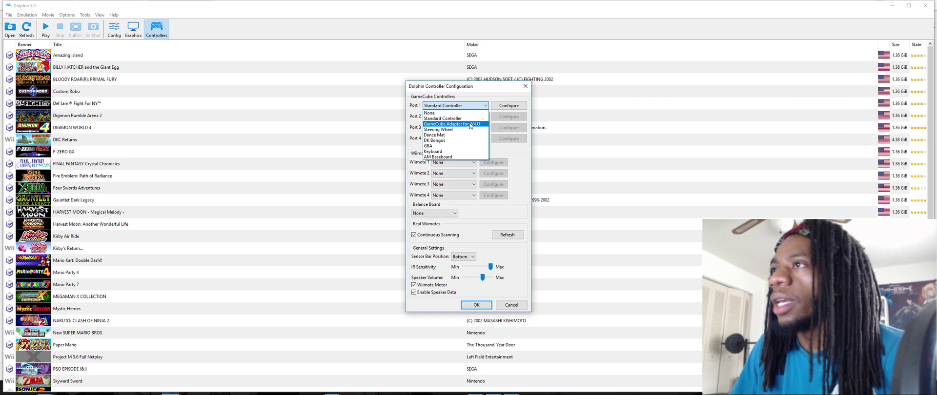
click(470, 125)
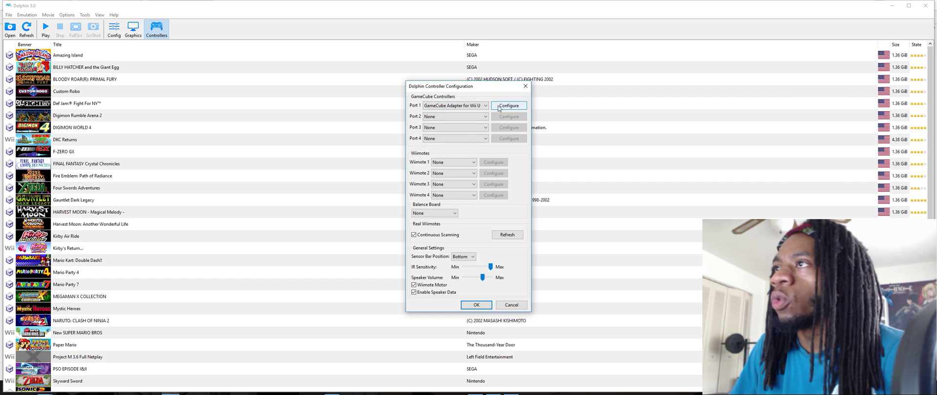
Confirm the Port 1 adapter shows Adapter Detected, then save and close the controller settings
click(499, 107)
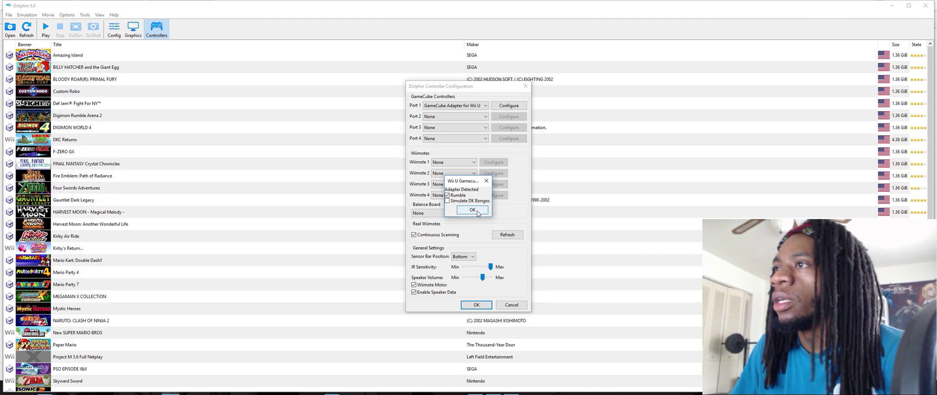
click(472, 211)
drag(499, 91, 491, 91)
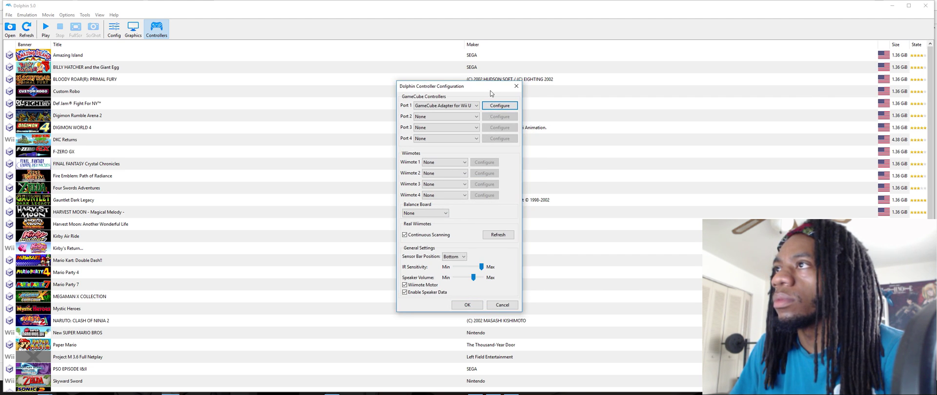
click(499, 106)
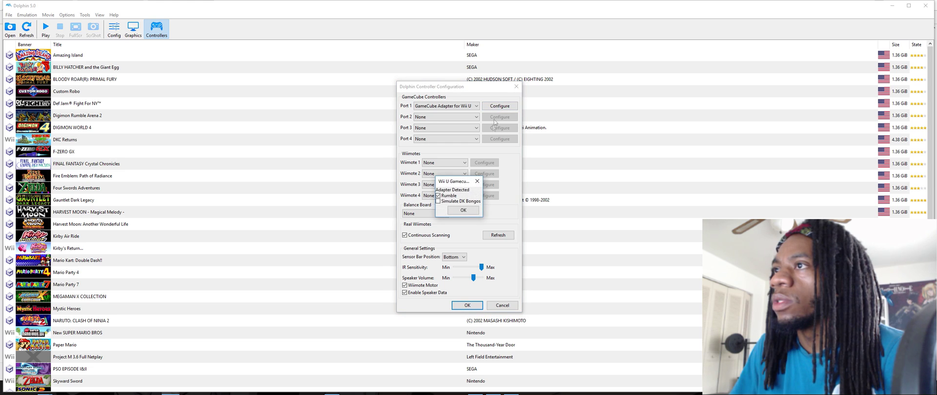
click(463, 213)
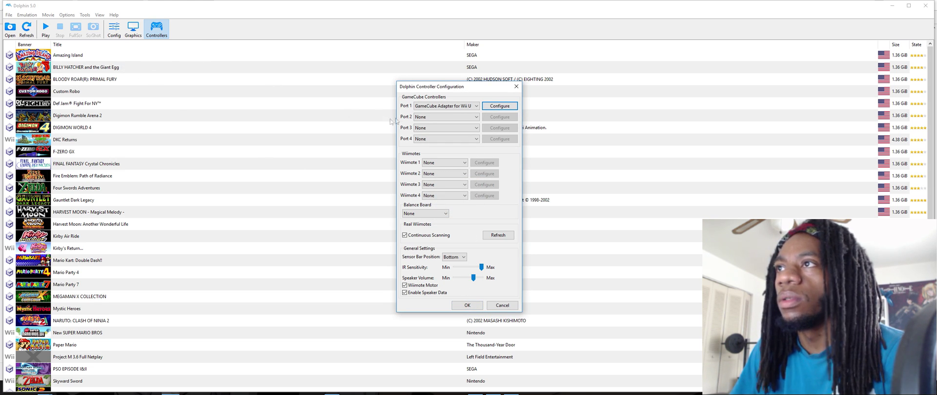
click(466, 306)
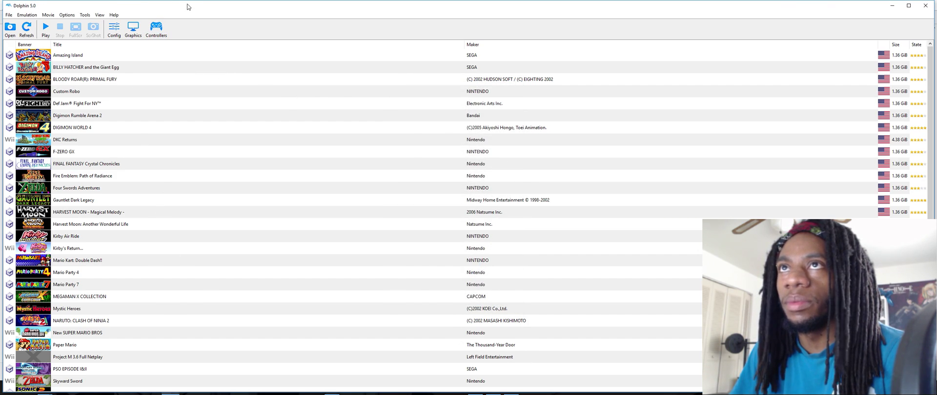
Maximize Dolphin, read the wiki's Dolphin Setup section, then return to Dolphin's game list
mouse_move(187, 7)
mouse_down()
mouse_move(244, 10)
mouse_move(223, 3)
mouse_up()
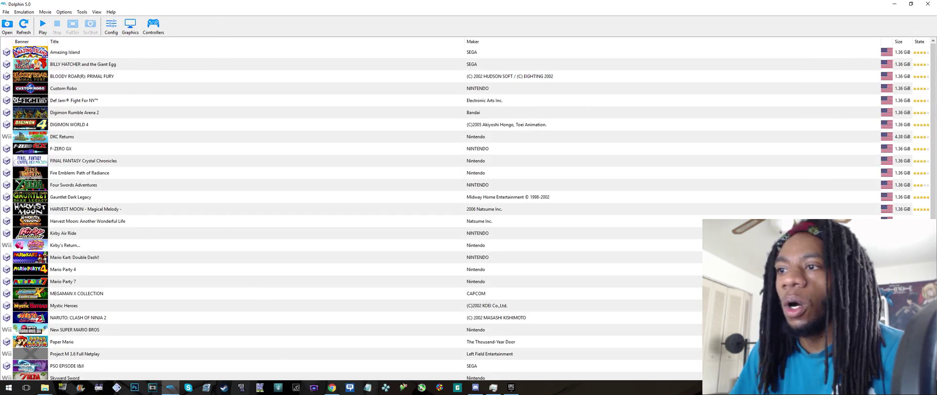
click(332, 388)
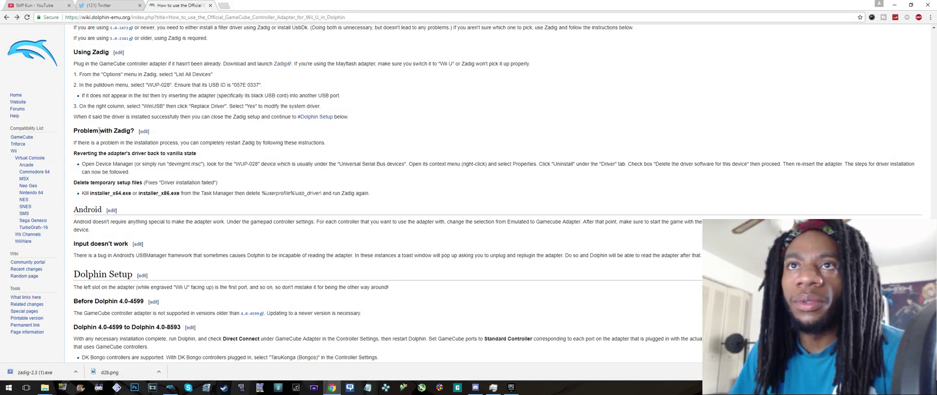
scroll(137, 243, down, 3)
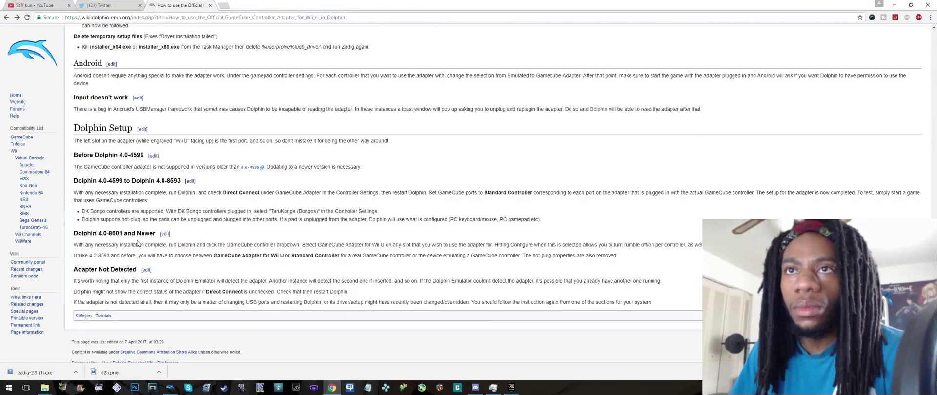
scroll(113, 163, down, 1)
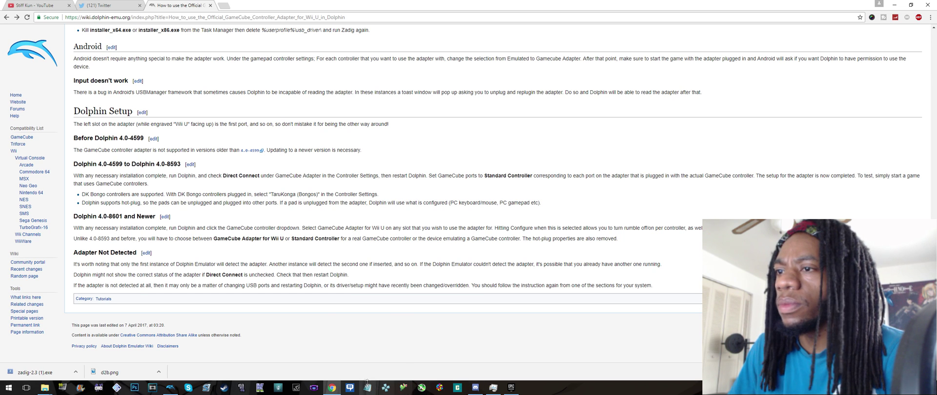
click(169, 389)
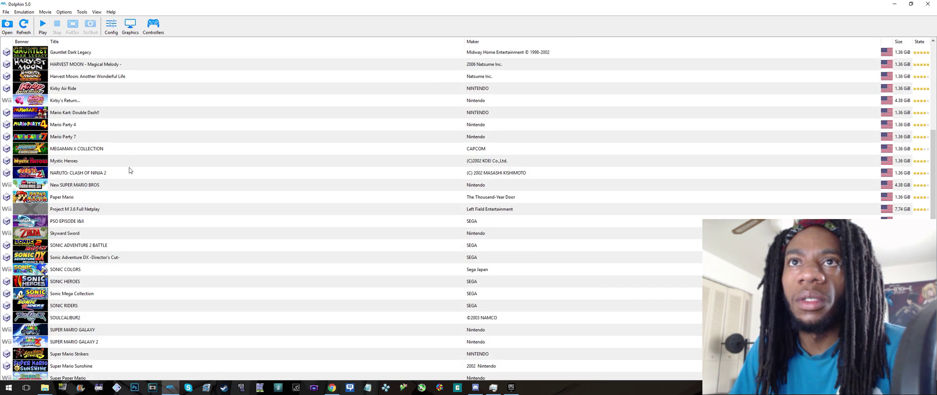
Find Tales of Symphonia in Dolphin's game list and launch it
scroll(129, 168, down, 6)
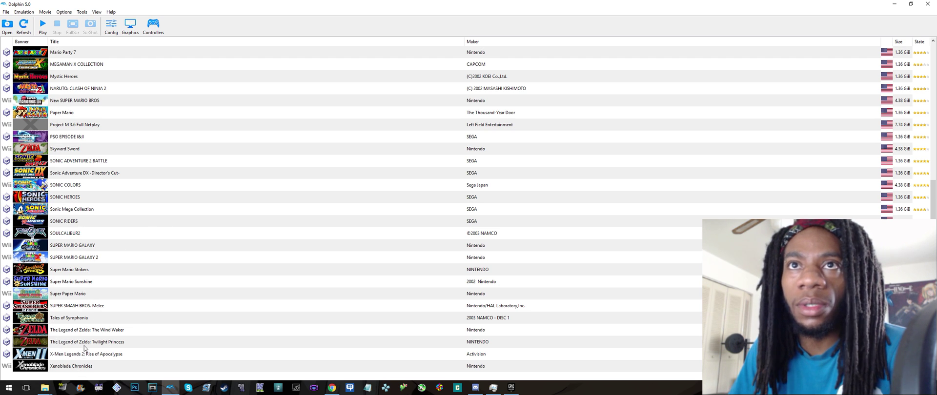
scroll(84, 347, up, 6)
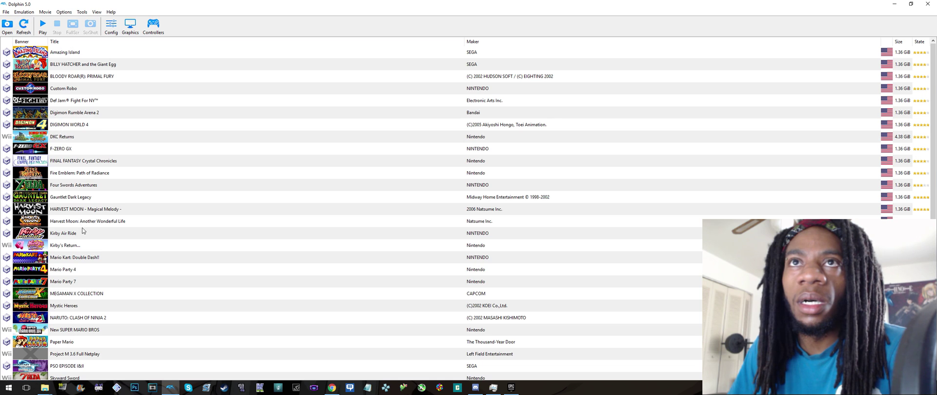
scroll(82, 239, down, 6)
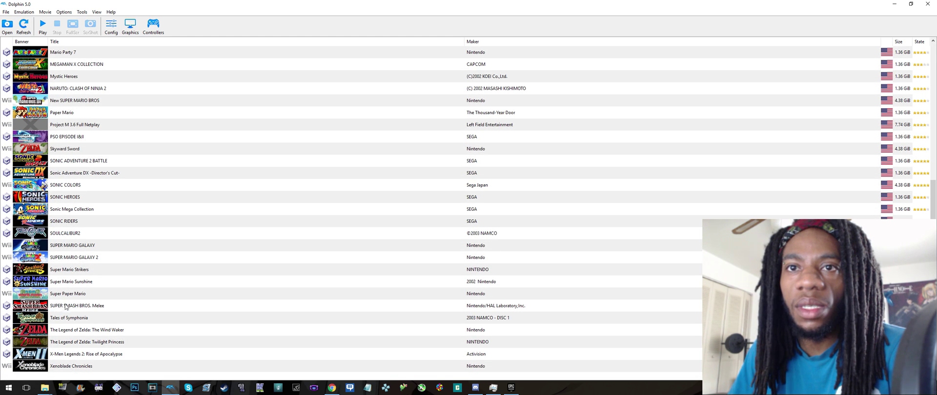
double_click(69, 323)
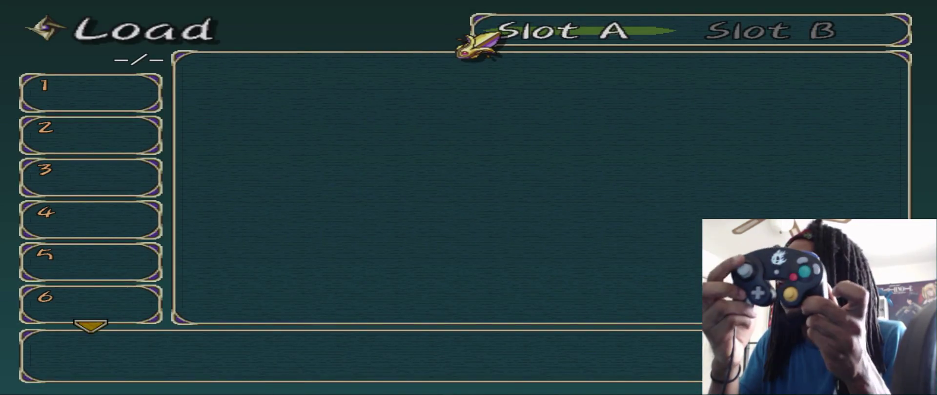
Open memory card Slot A and load save file 1 (0:06 play time)
key(Return)
key(Down)
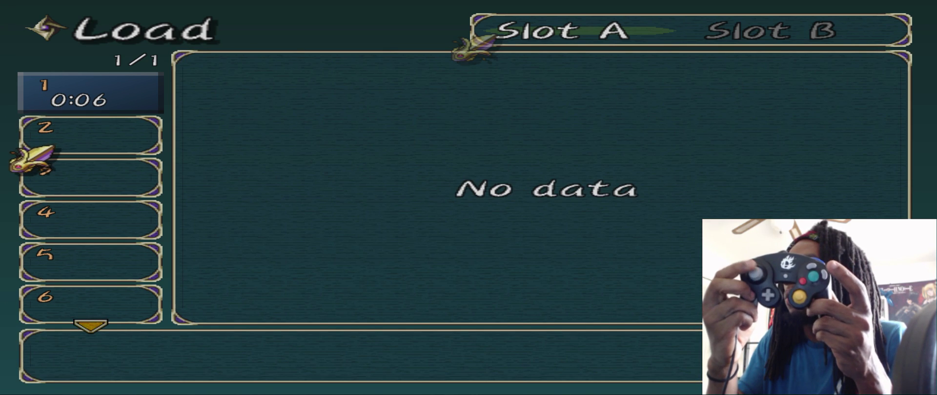
key(Up)
key(Return)
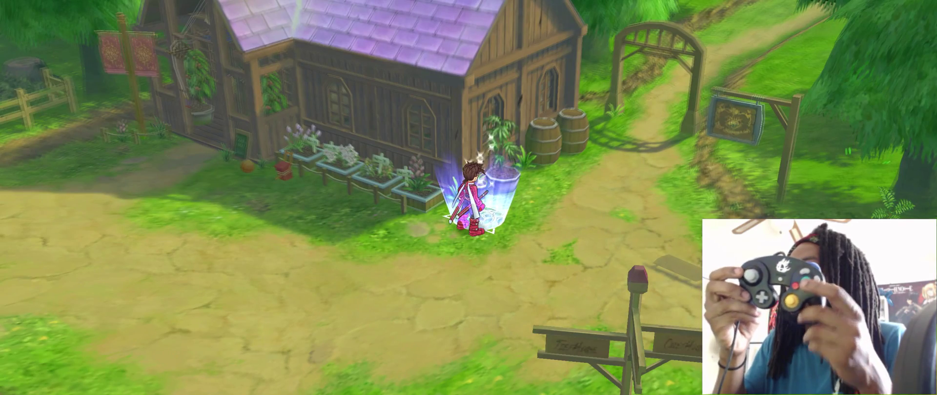
Walk Lloyd to the village gate and advance the party's monster dialogue until battle starts
key(Right)
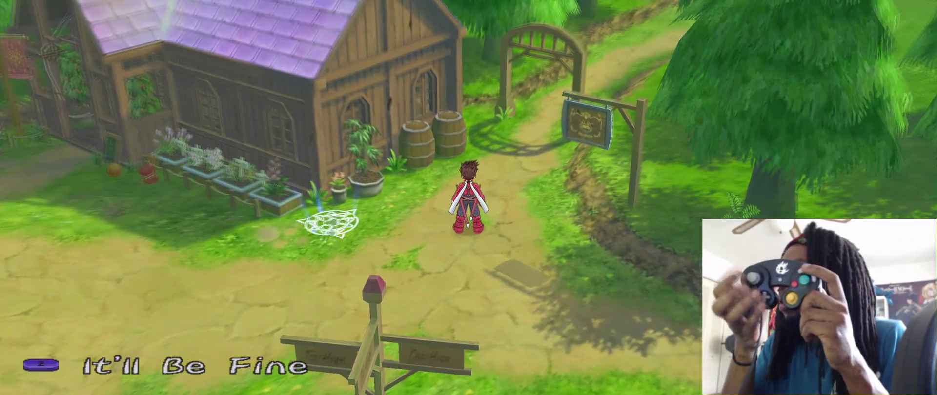
key(z)
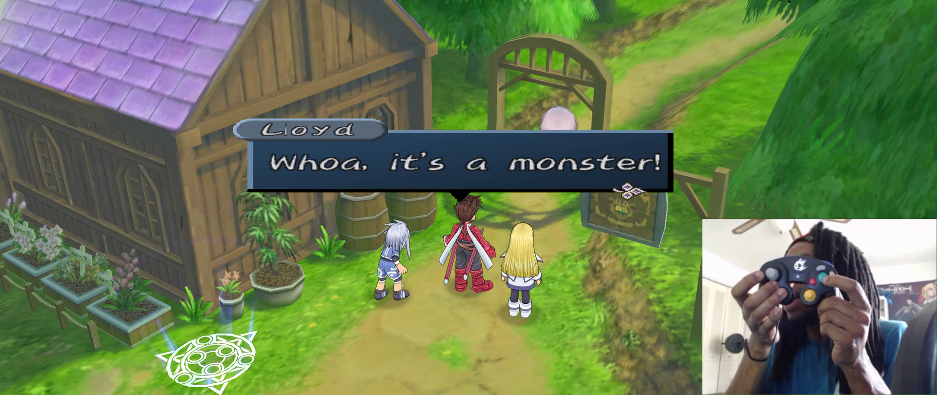
key(z)
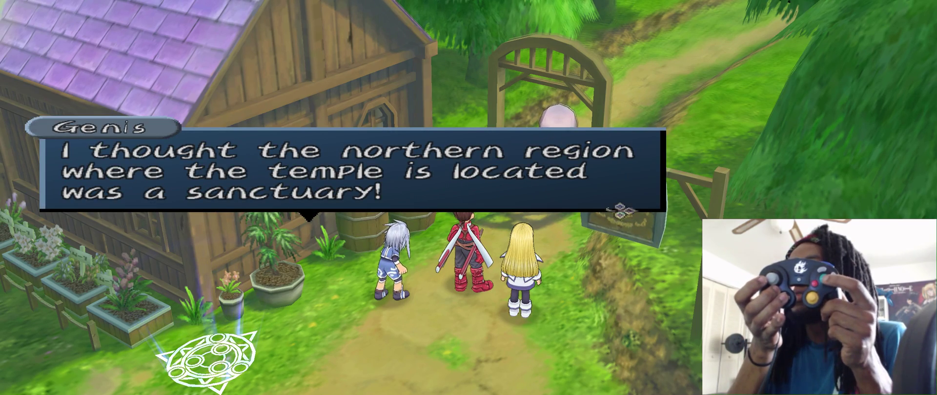
key(z)
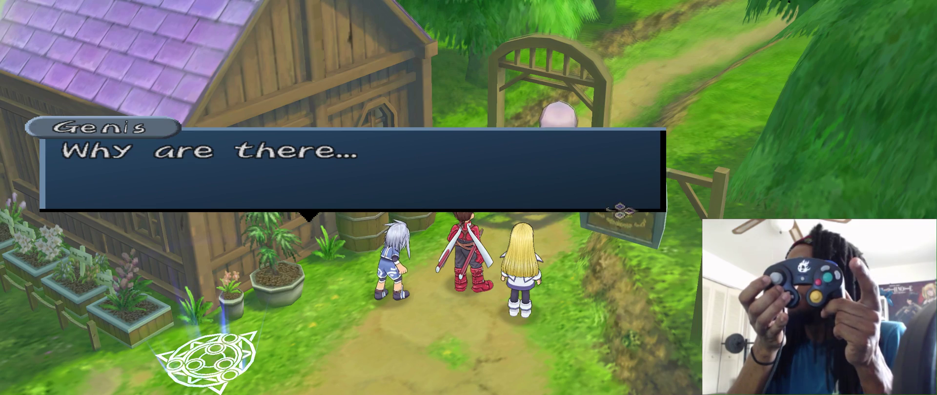
key(z)
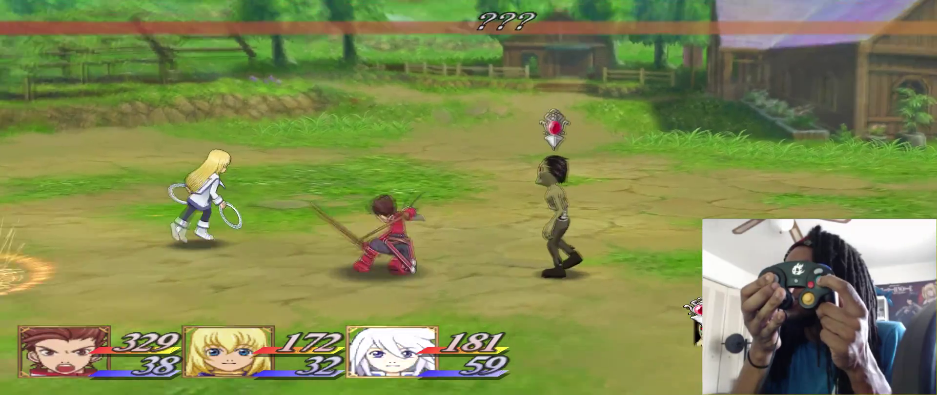
Attack the "???" enemy with Lloyd's combo until it falls, then dismiss the 8 EXP, 12 Gald results
key(z)
key(z)
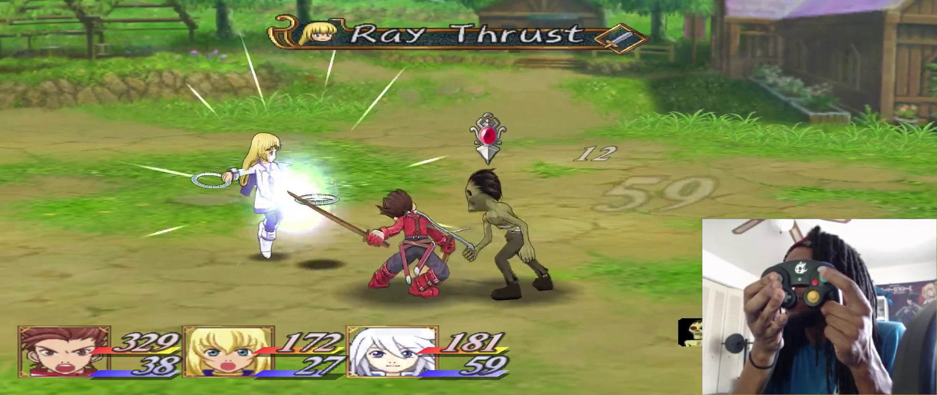
key(z)
key(z)
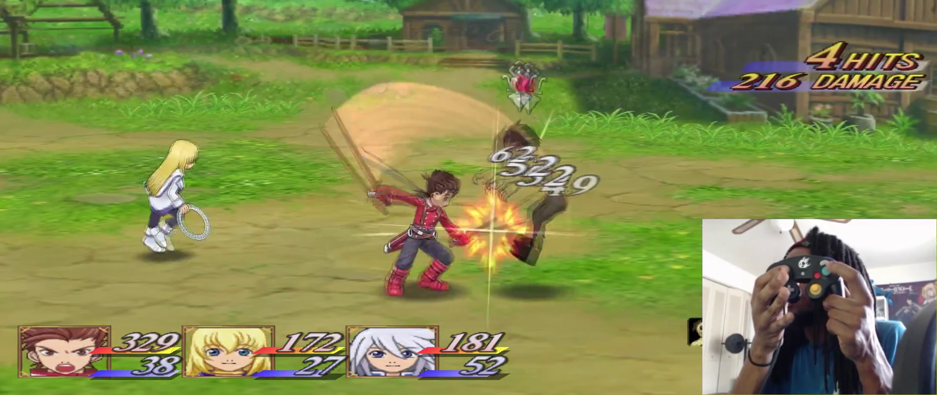
key(z)
key(z)
key(z)
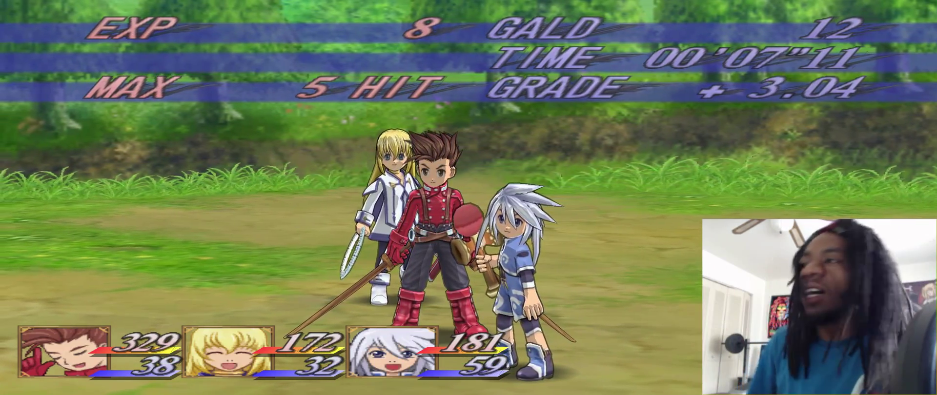
key(z)
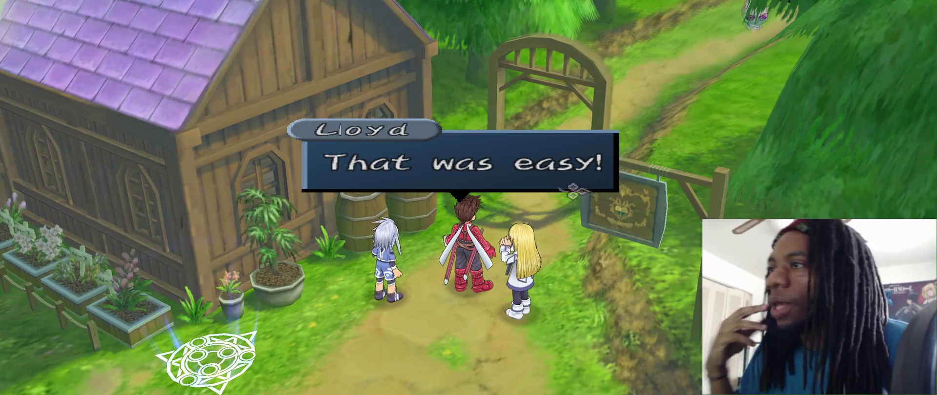